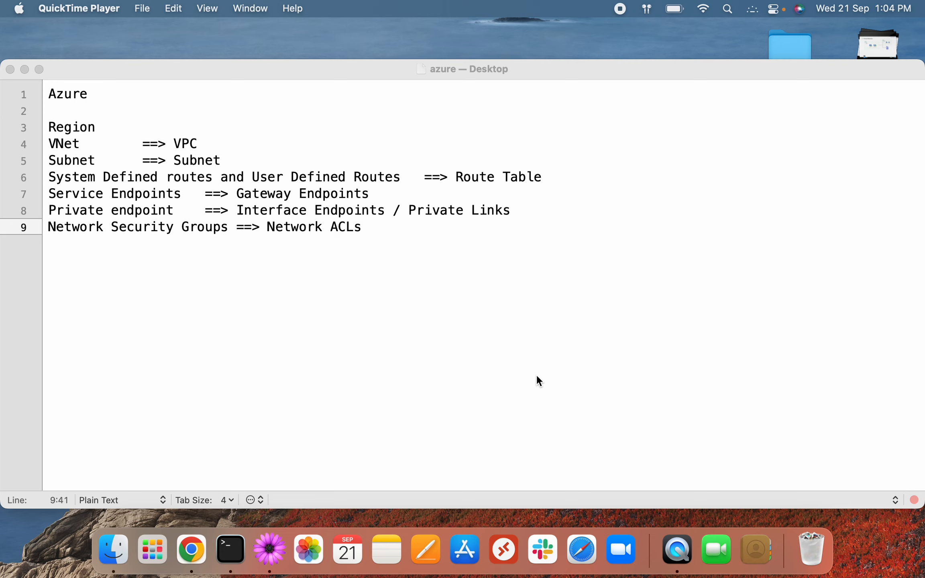
- Switch to the Azure portal in Chrome, search for "vnet" and open the Virtual networks service
click(196, 550)
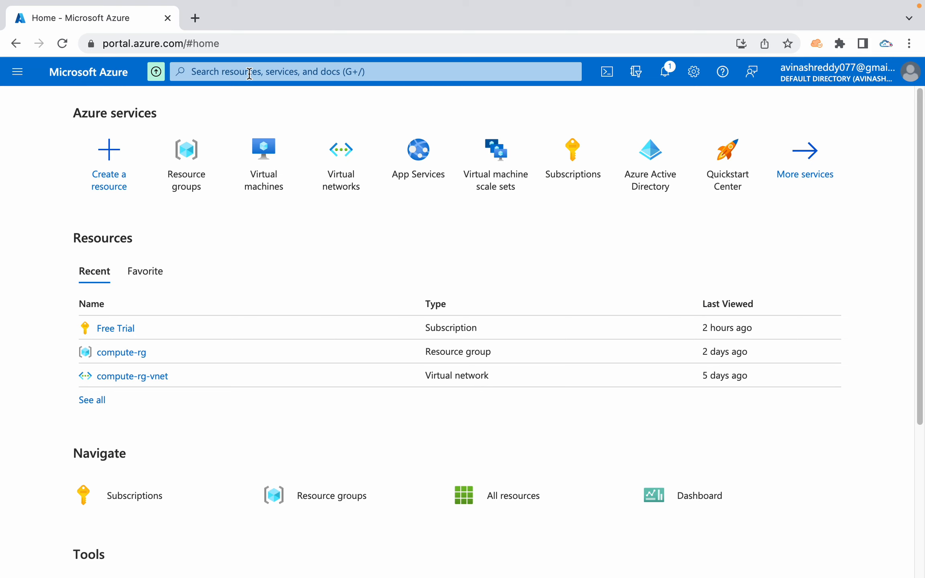
click(249, 72)
text(ven)
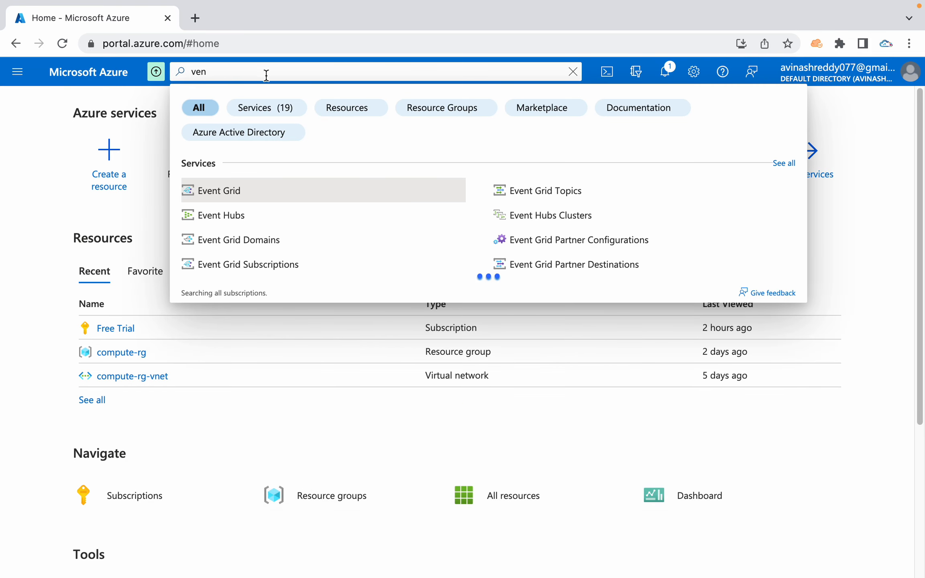
key(BackSpace)
key(BackSpace)
text(net)
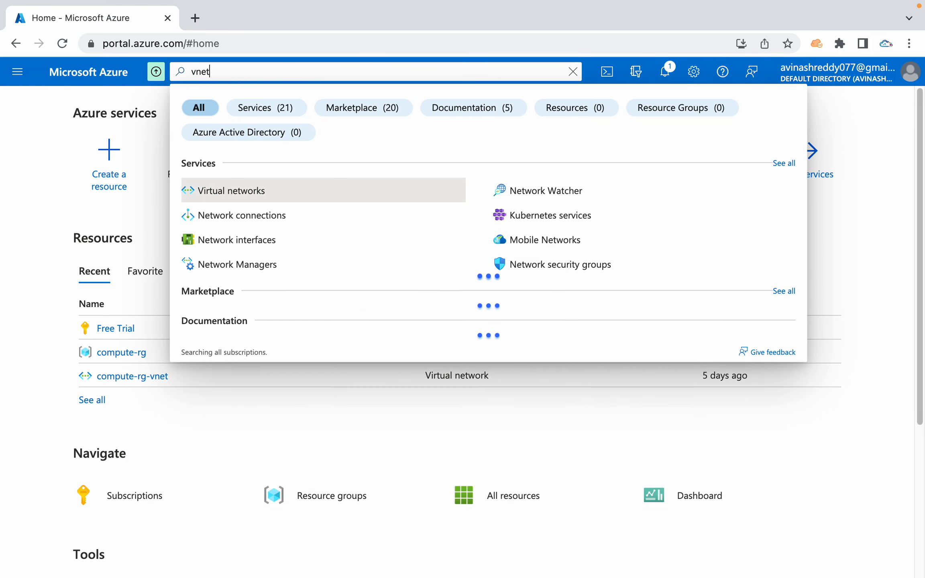
click(247, 195)
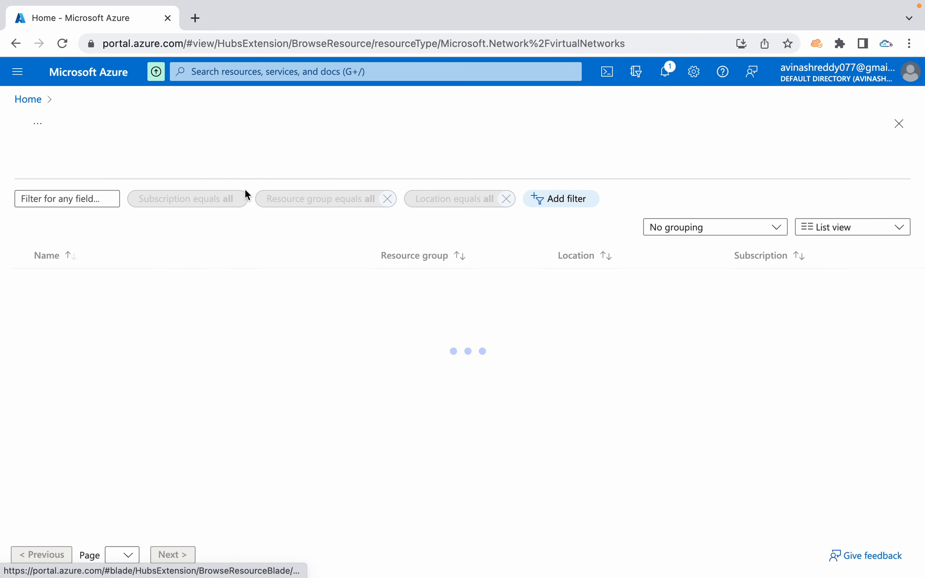
click(287, 120)
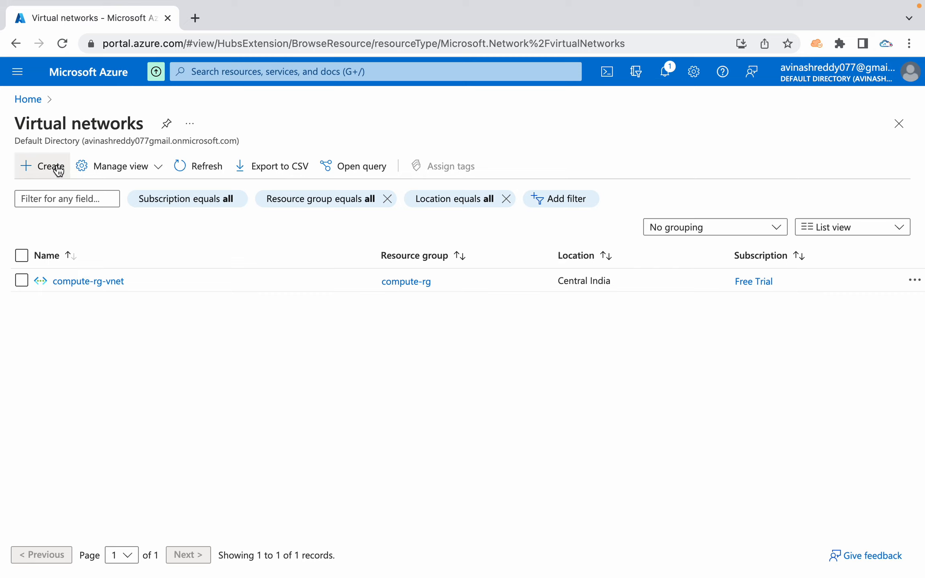
- Search for the Virtual machines service and start creating an Azure virtual machine
click(268, 76)
text(vir)
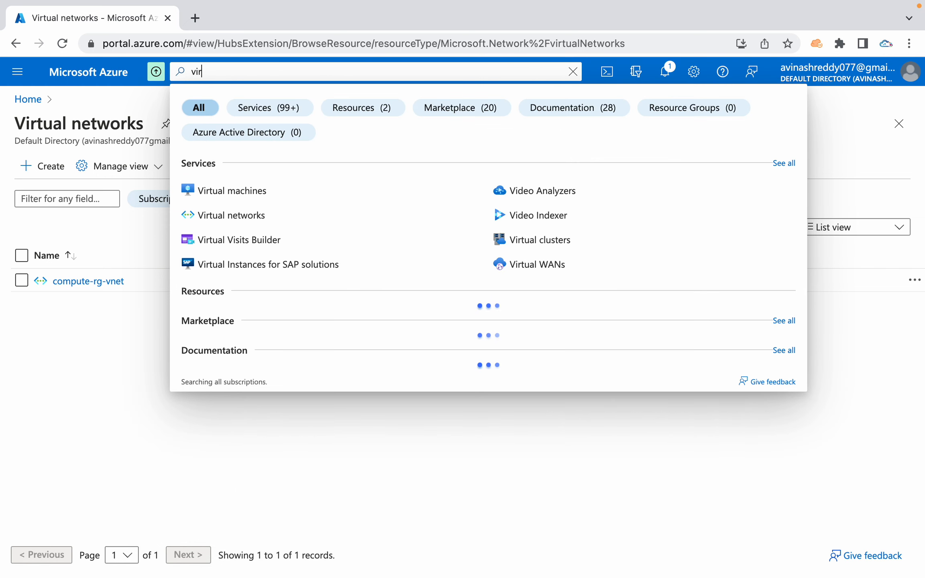
text(tu)
click(259, 190)
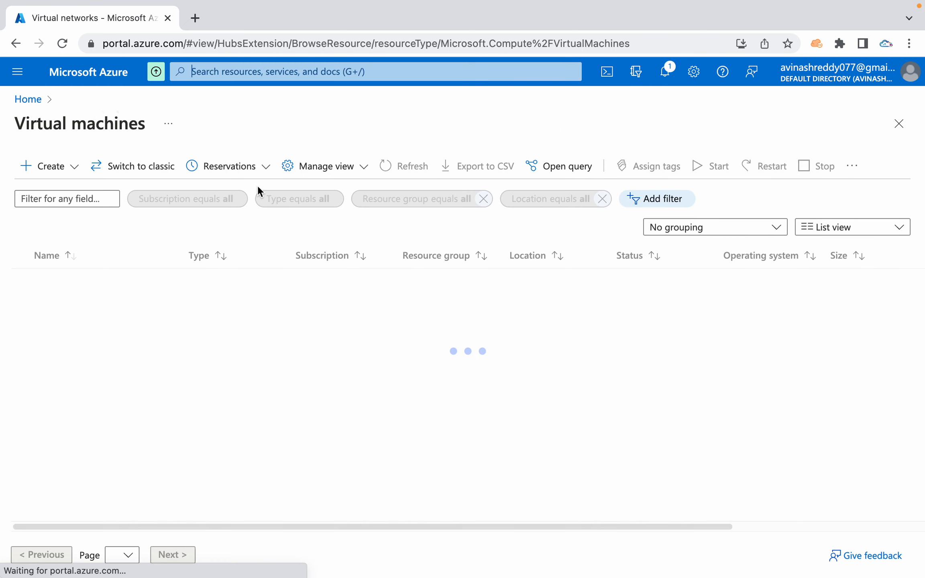
click(49, 175)
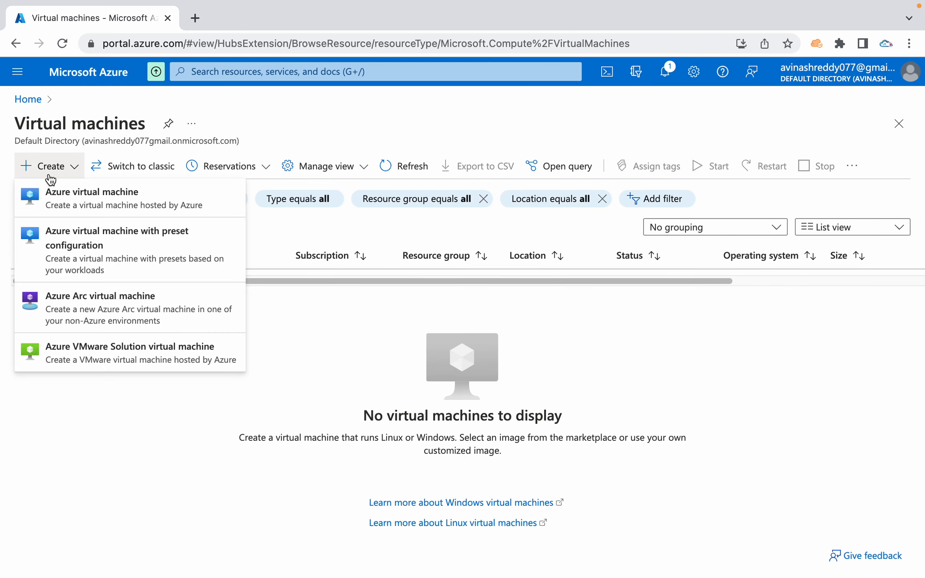
click(56, 201)
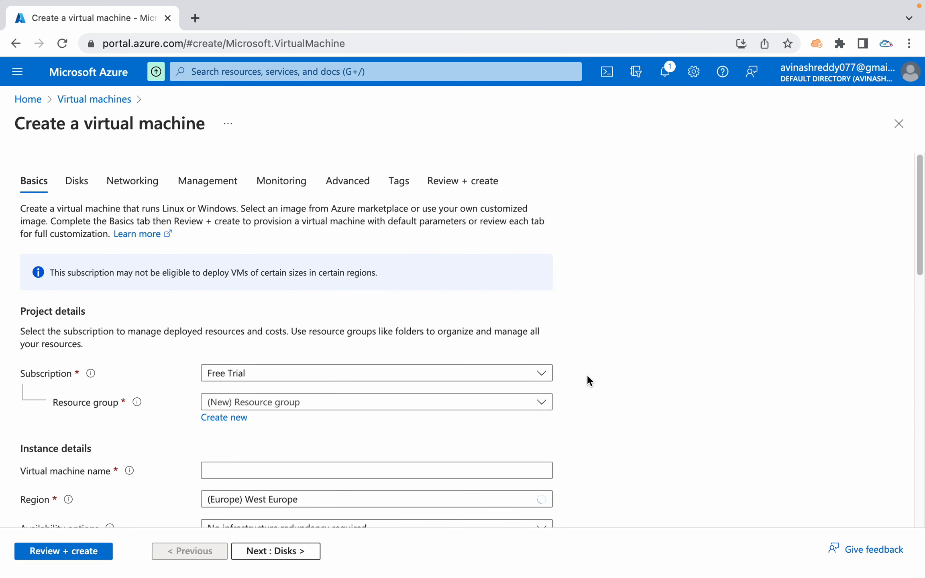
scroll(587, 376, down, 3)
scroll(541, 363, up, 3)
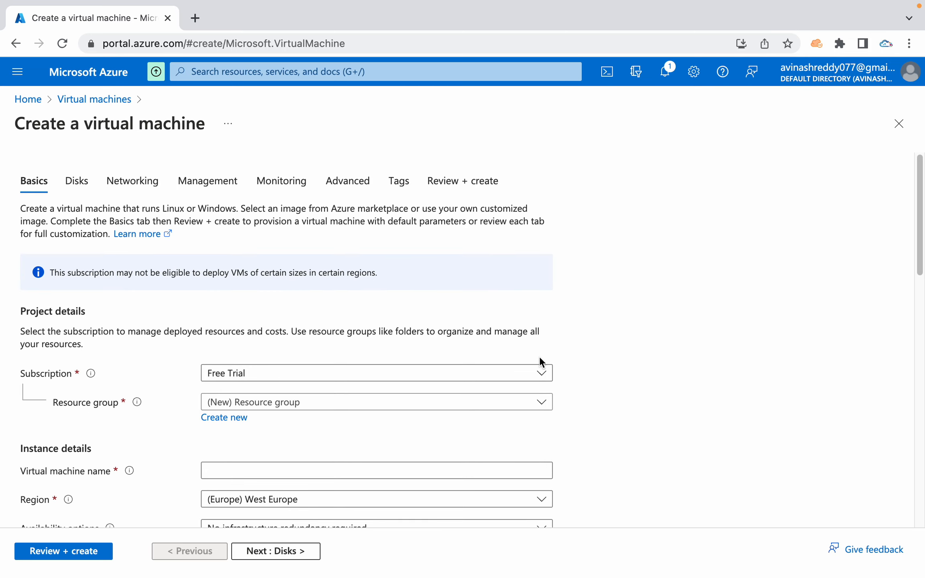
- Name the virtual machine sdgsdf and view its default virtual network, subnet and public IP settings
click(134, 185)
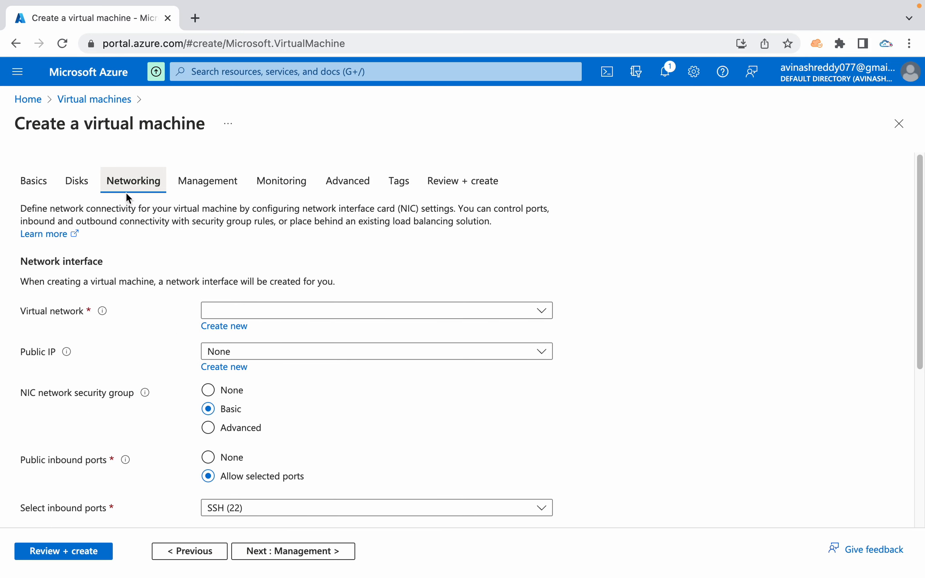
click(36, 183)
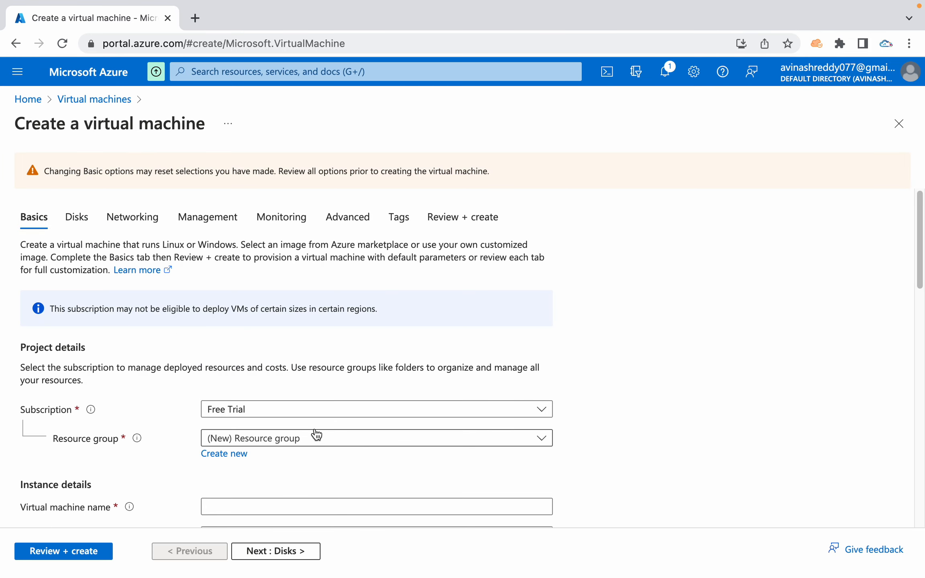
scroll(316, 434, down, 5)
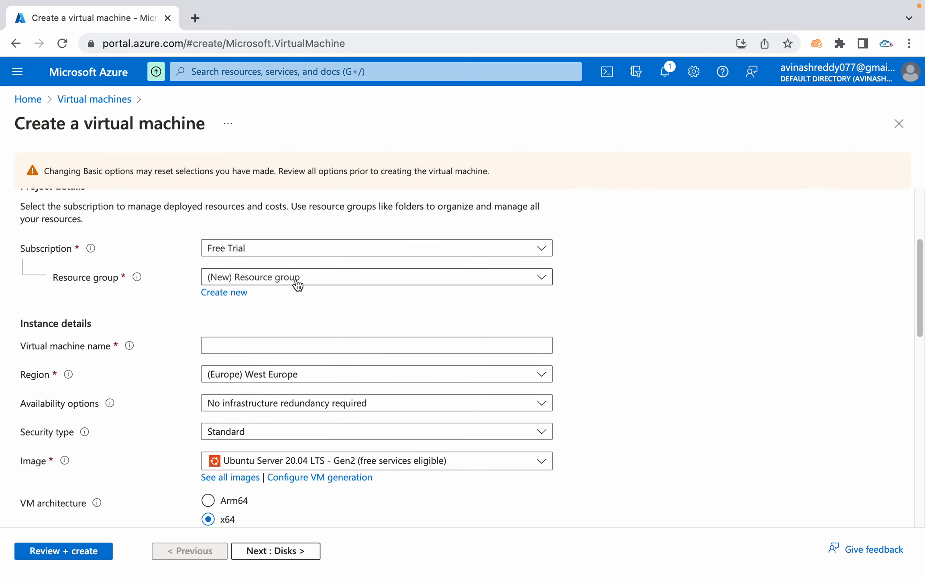
click(286, 345)
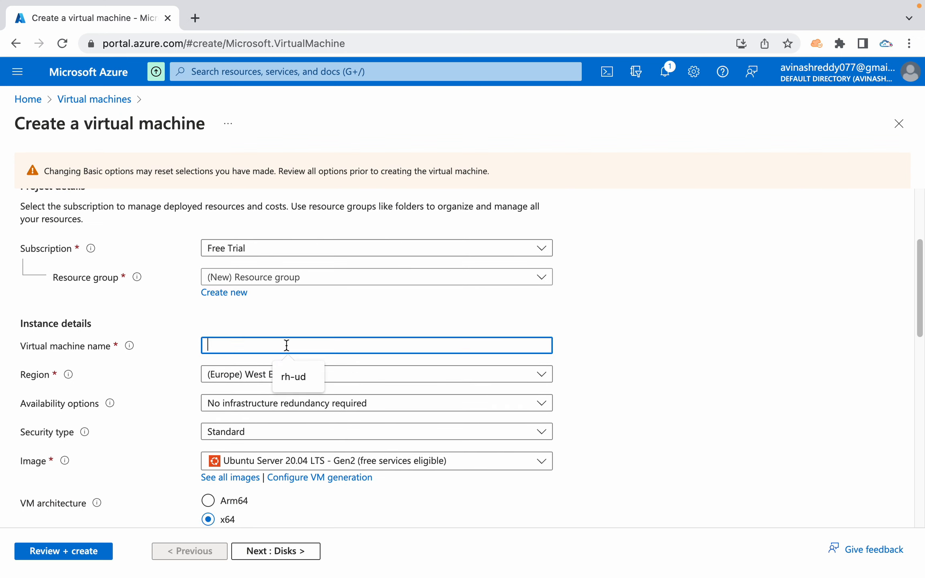
text(sdgsdf)
scroll(378, 324, down, 8)
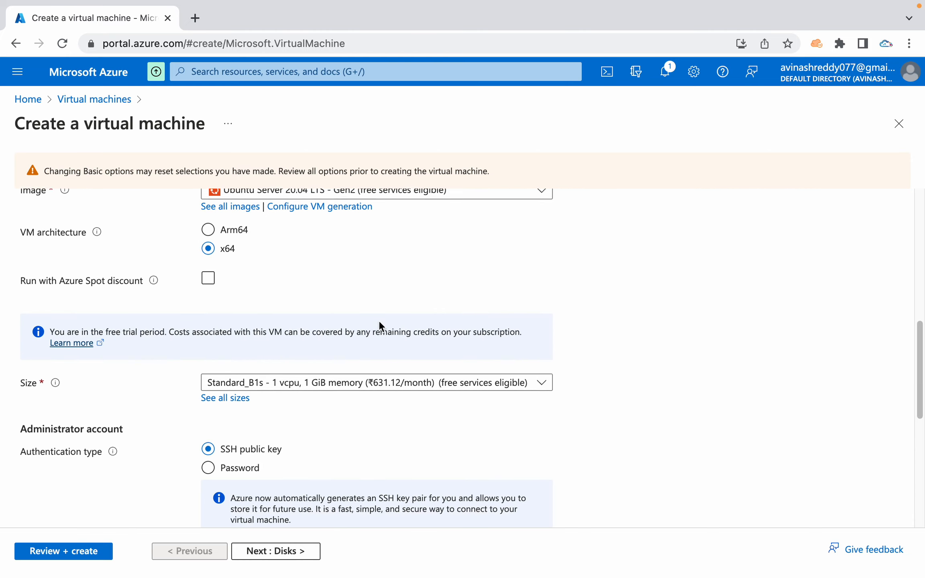
scroll(379, 321, down, 8)
scroll(379, 323, up, 20)
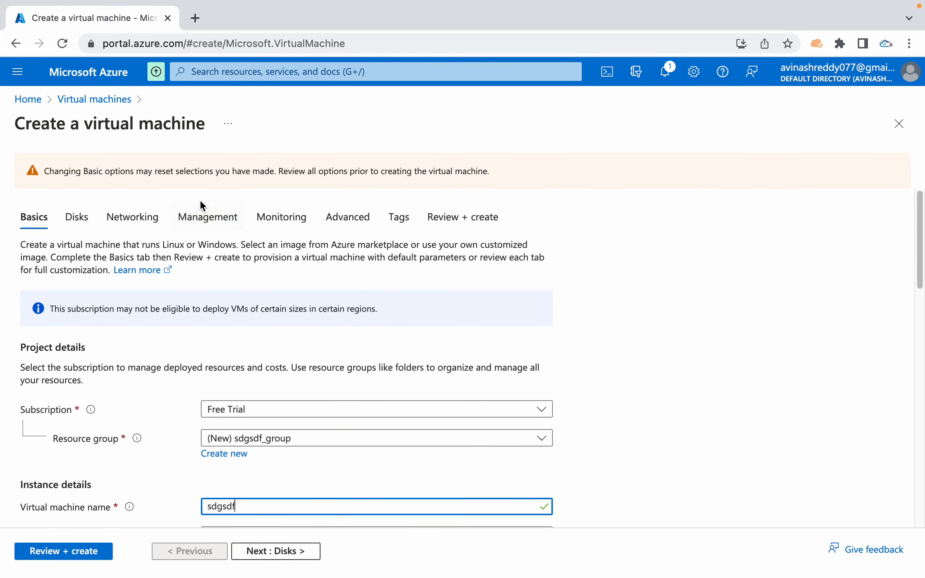
click(155, 216)
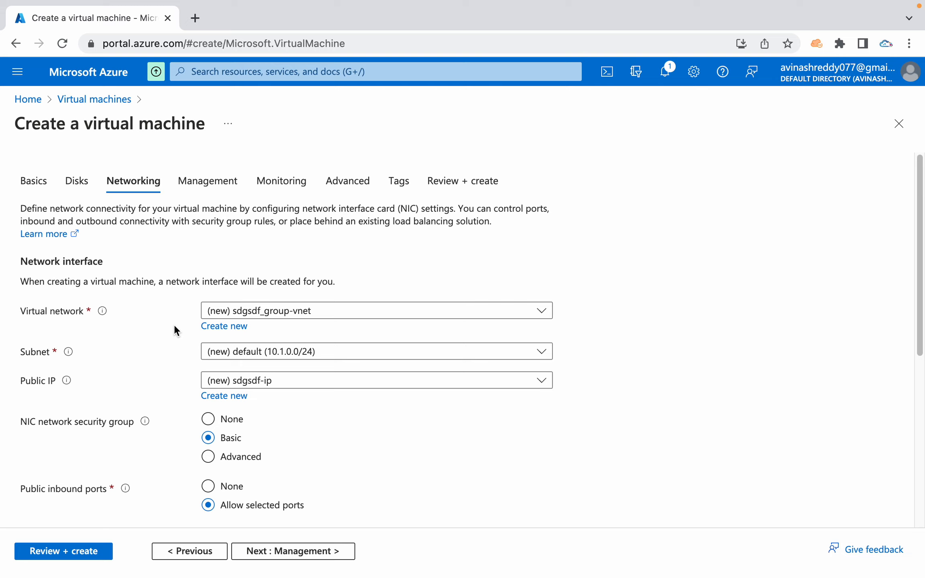
- Leave the virtual machine form and start creating a virtual network, keeping the Free Trial subscription
click(88, 105)
click(28, 101)
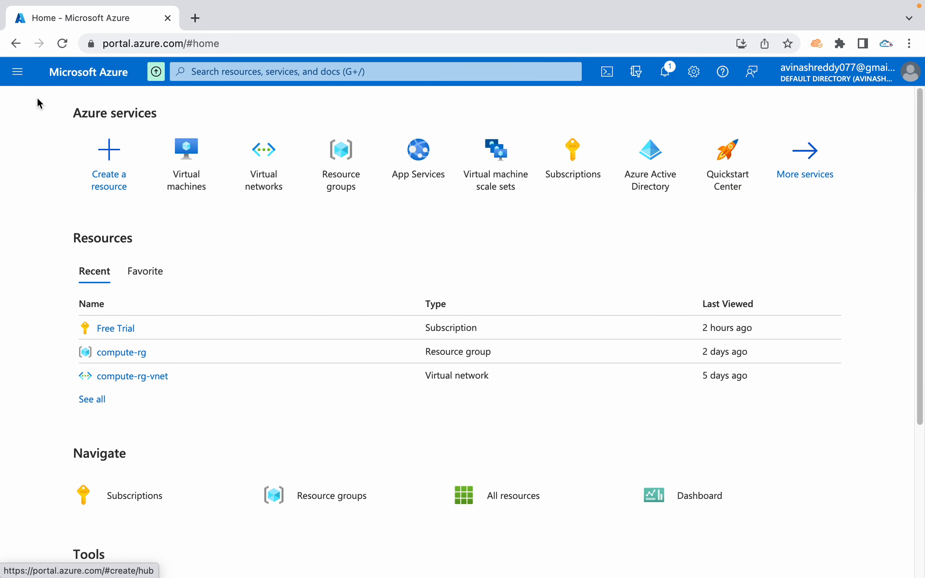
click(270, 165)
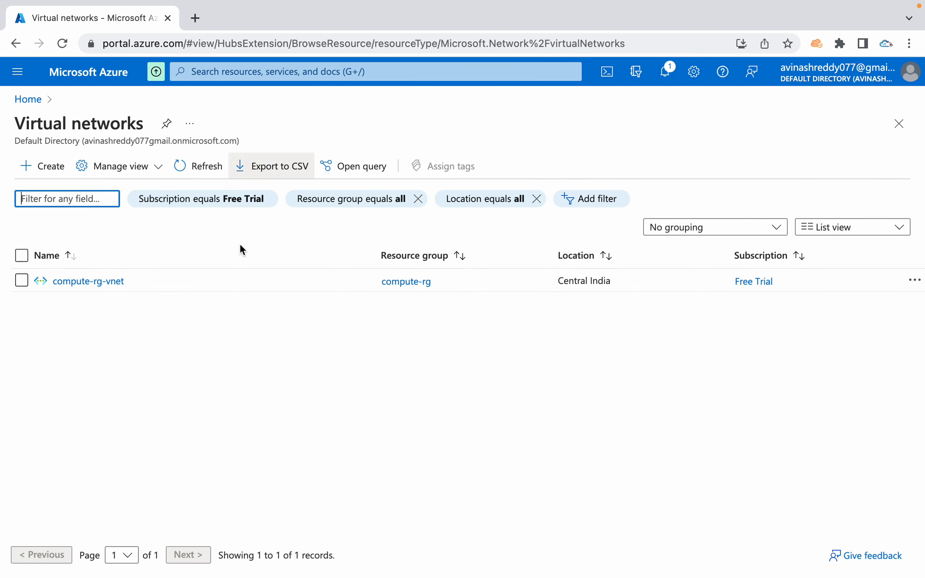
click(44, 175)
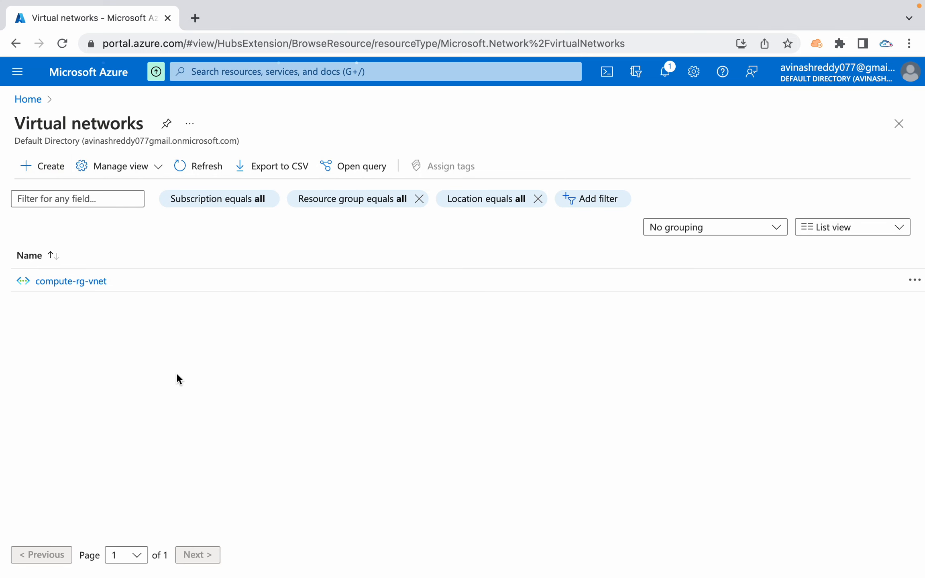
click(293, 298)
click(293, 298)
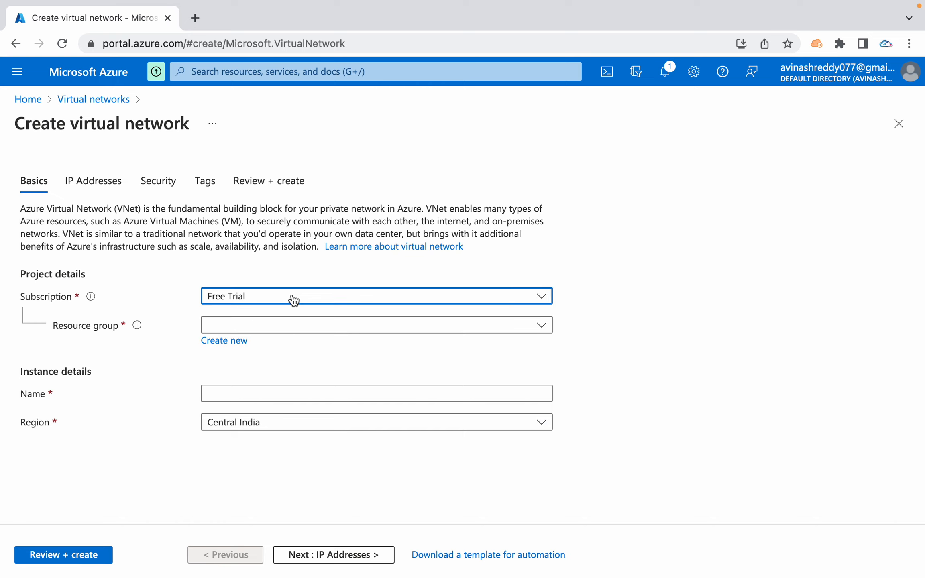
click(300, 327)
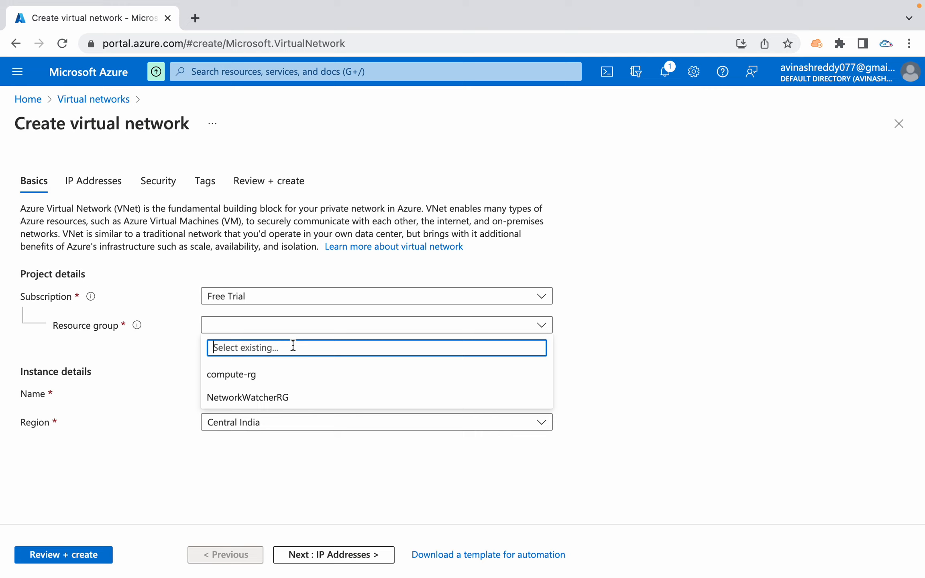
text(customvnet)
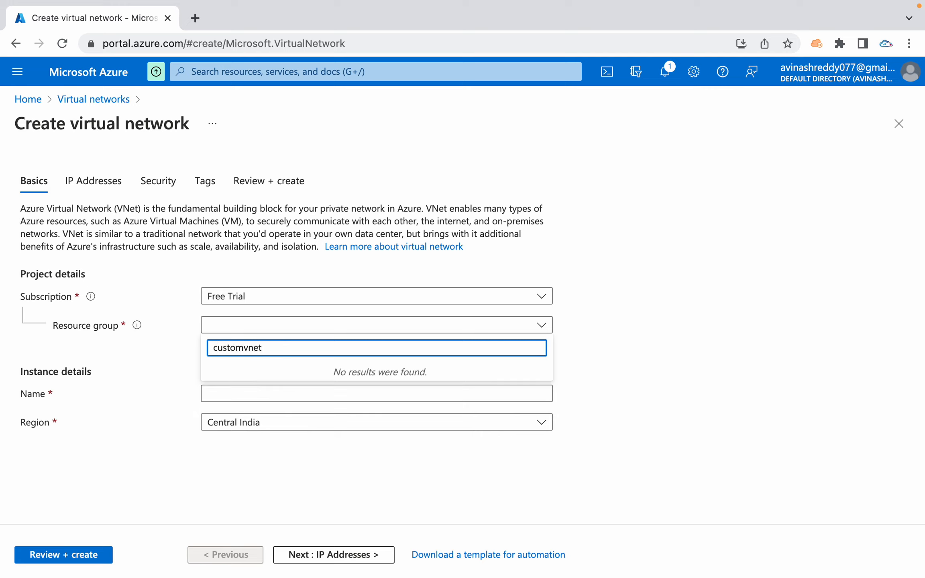
text(-rg)
click(627, 355)
- Create a new resource group named customvnet-rg for the virtual network
click(237, 339)
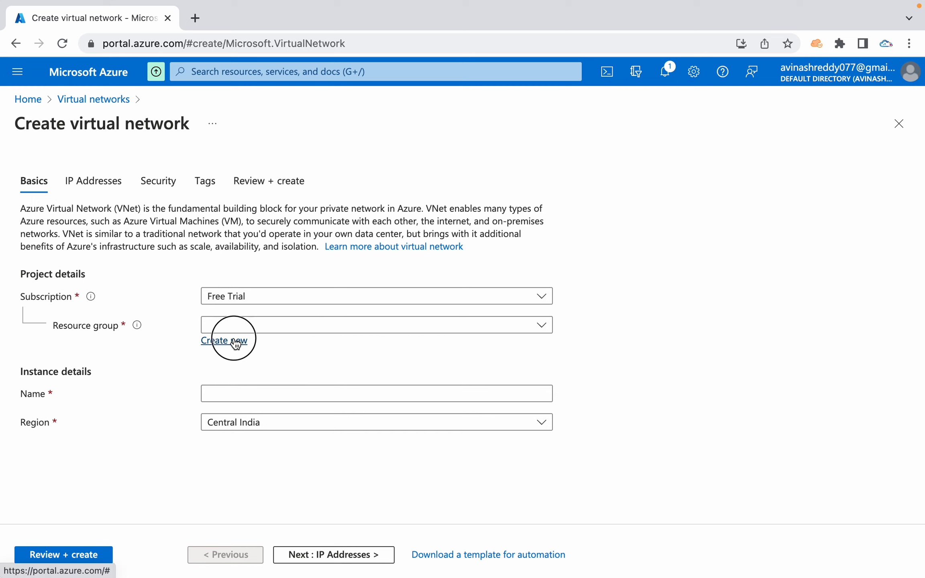
text(cust)
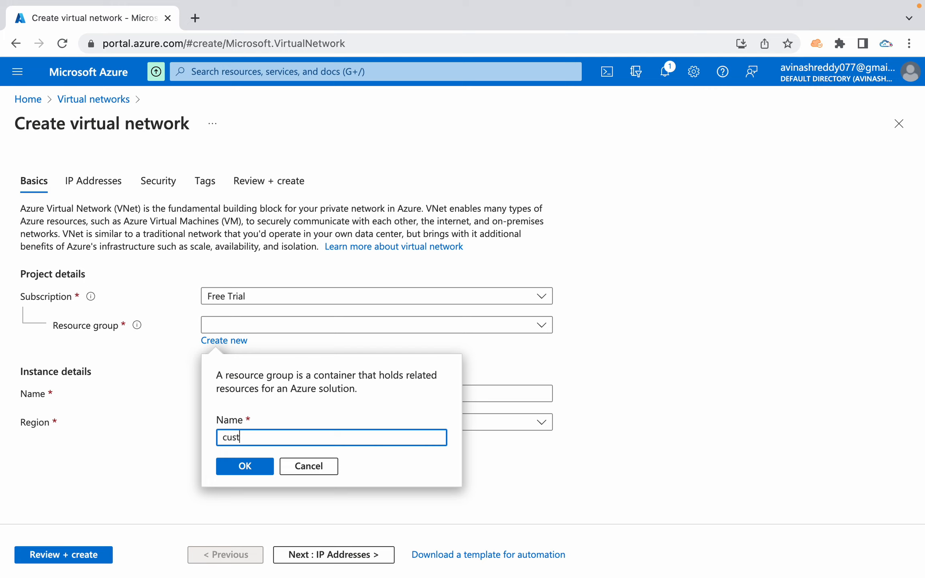
text(omvnet-rg)
click(242, 467)
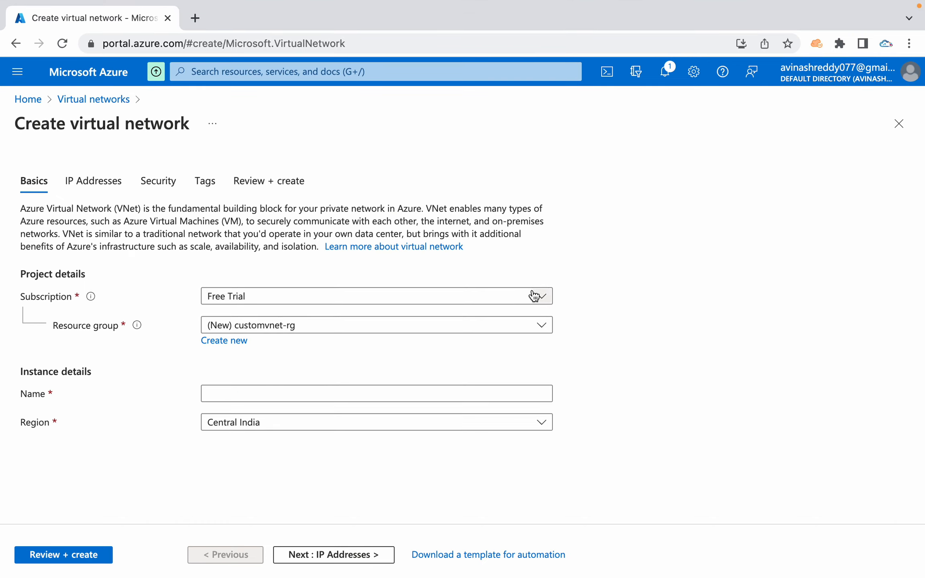
- Name the virtual network Dev-Vnet and continue to its IP address settings
click(294, 396)
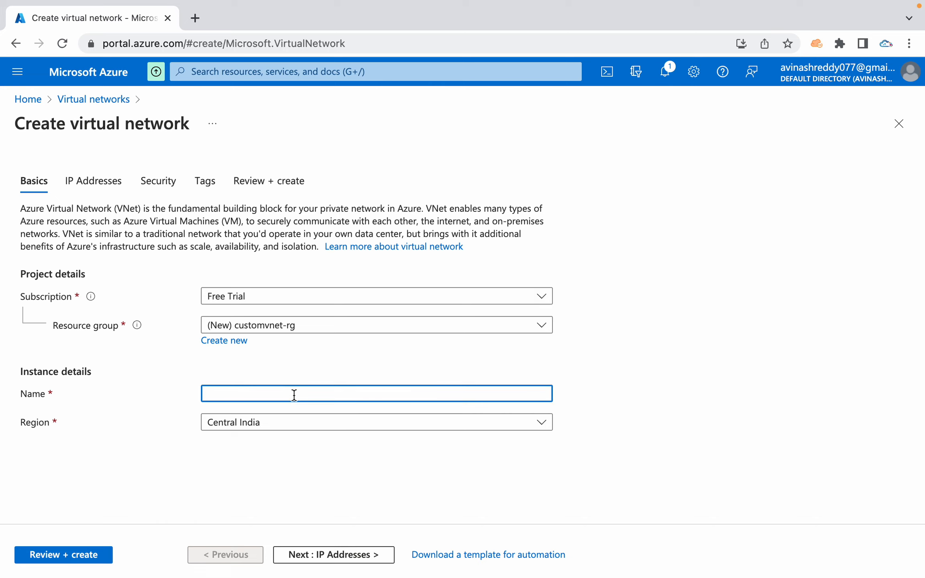
text(Dev-Vnet)
click(327, 553)
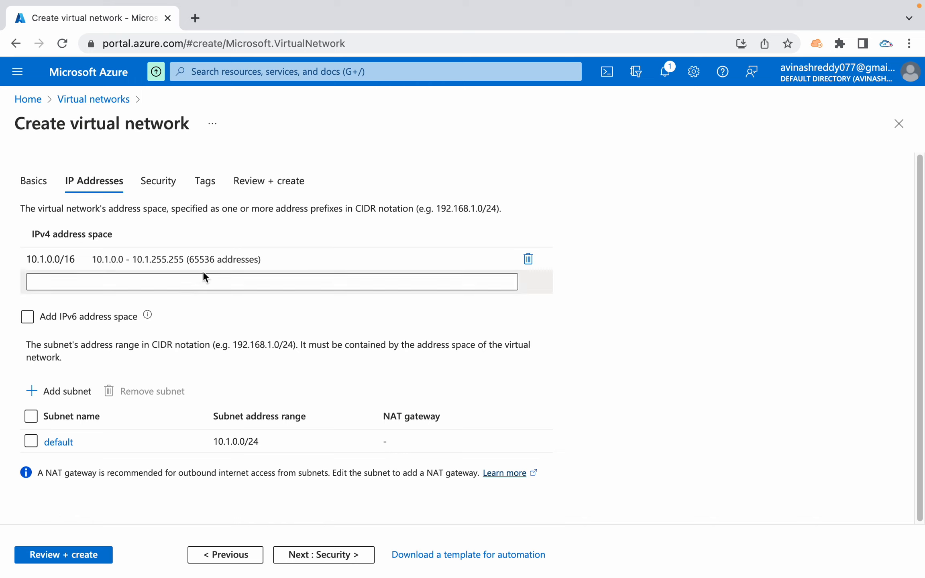
click(184, 259)
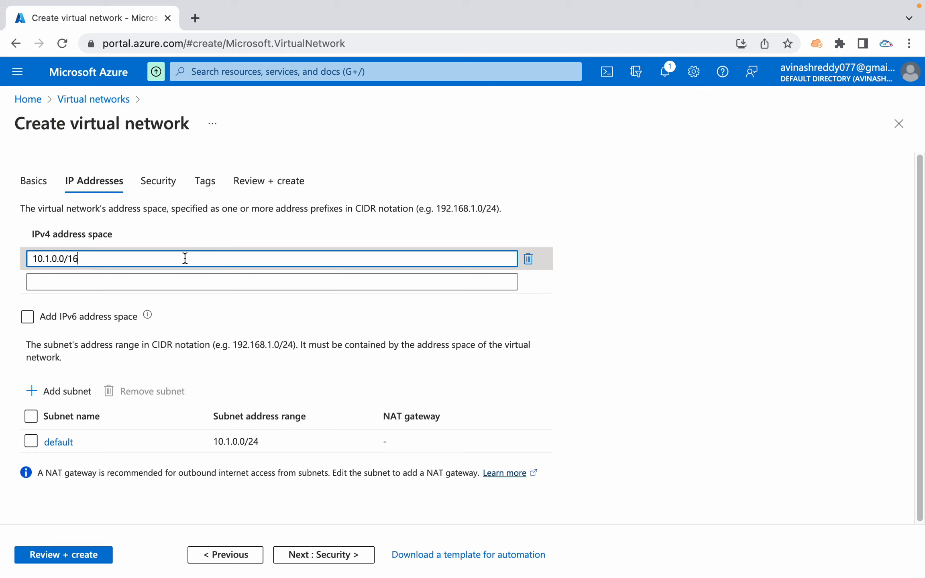
key(shift+Left)
key(shift+Left)
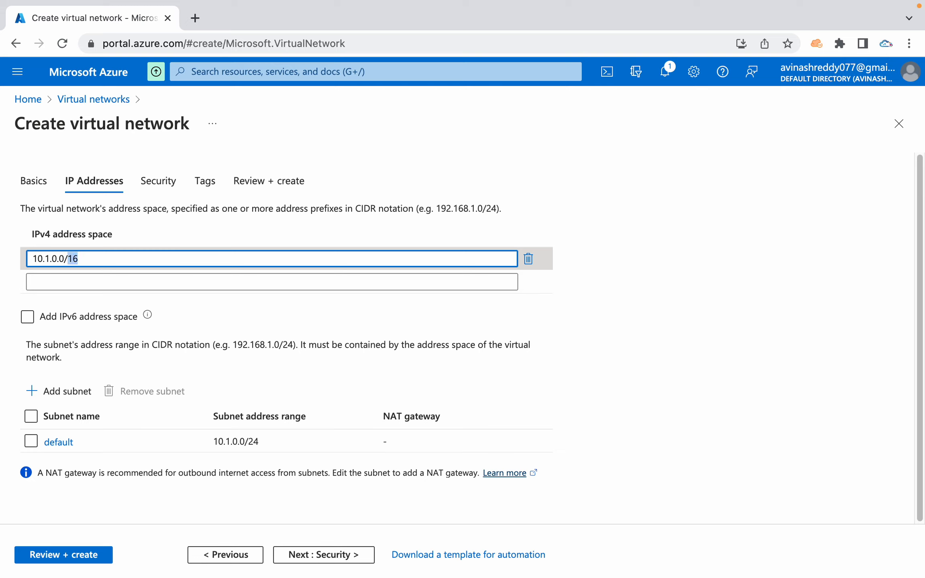
click(673, 289)
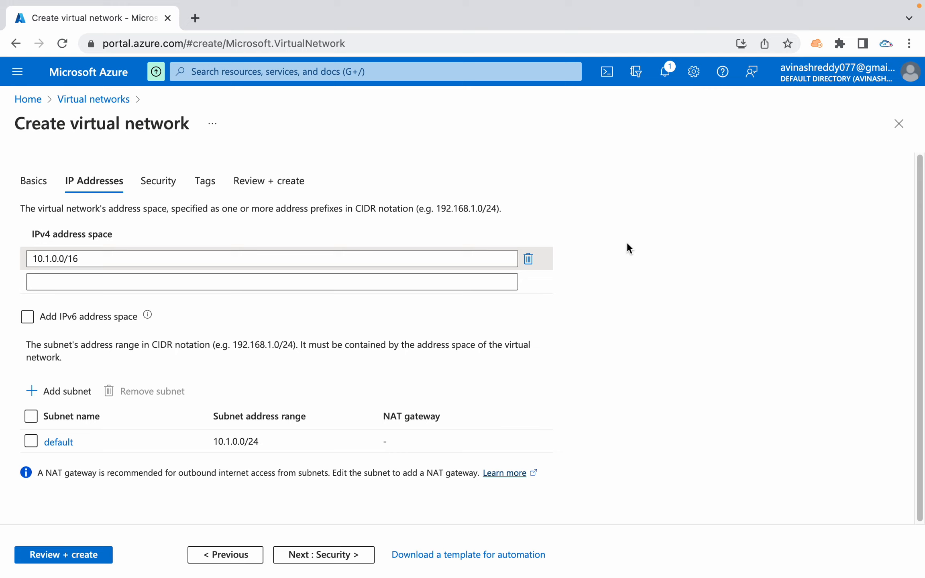
click(105, 286)
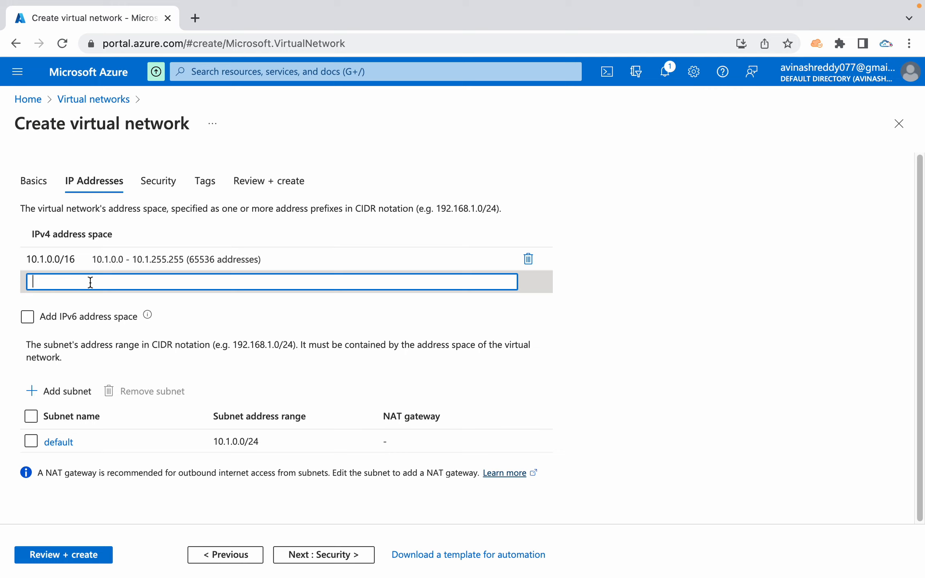
click(90, 259)
key(Left)
key(Left)
key(Left)
key(Left)
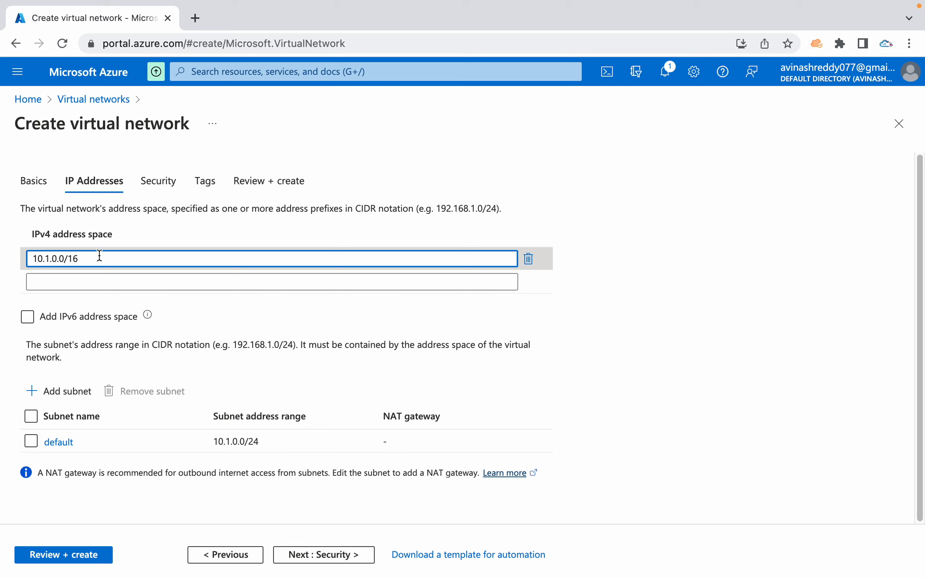
click(627, 385)
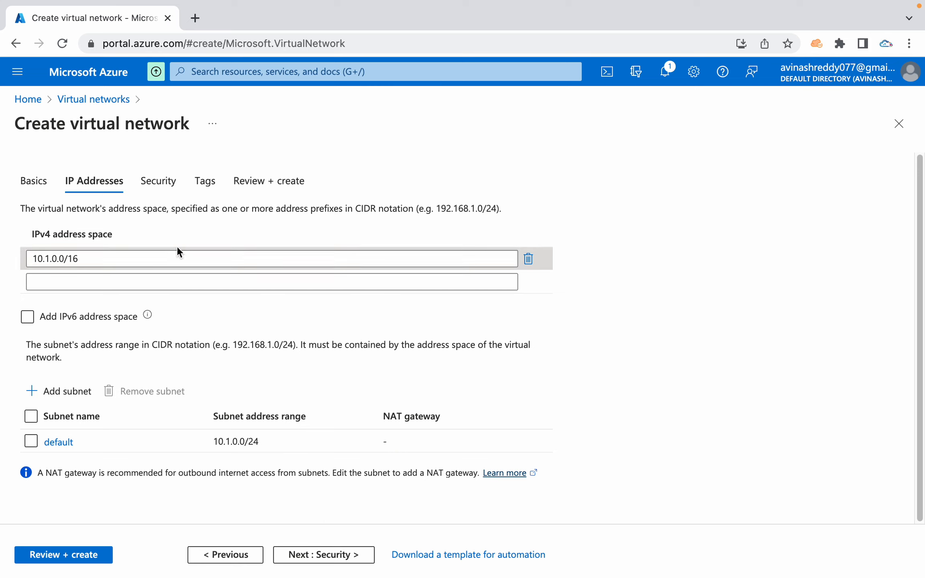
- Replace the virtual network's IPv4 address space with 192.168.0.0/16
drag(128, 257, 8, 245)
text(19)
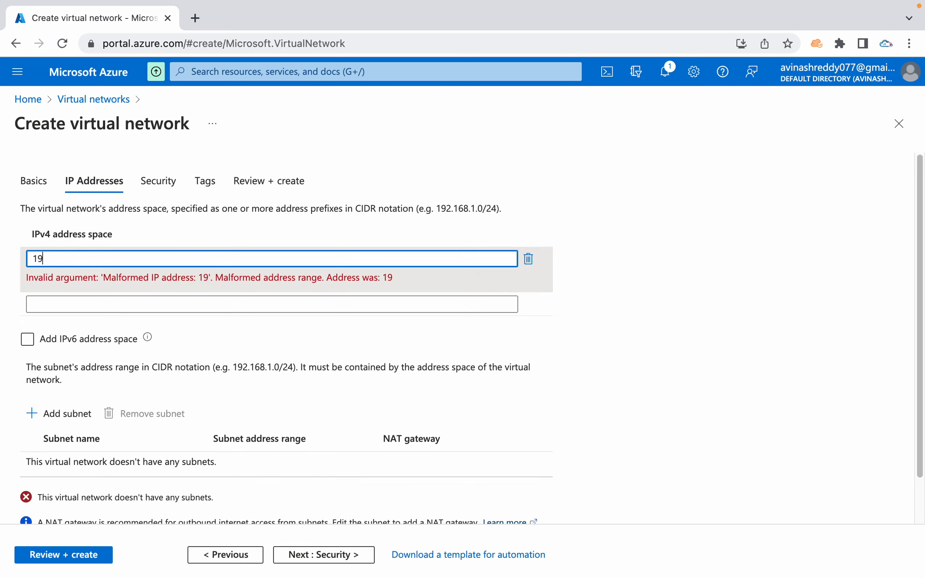
text(2.168)
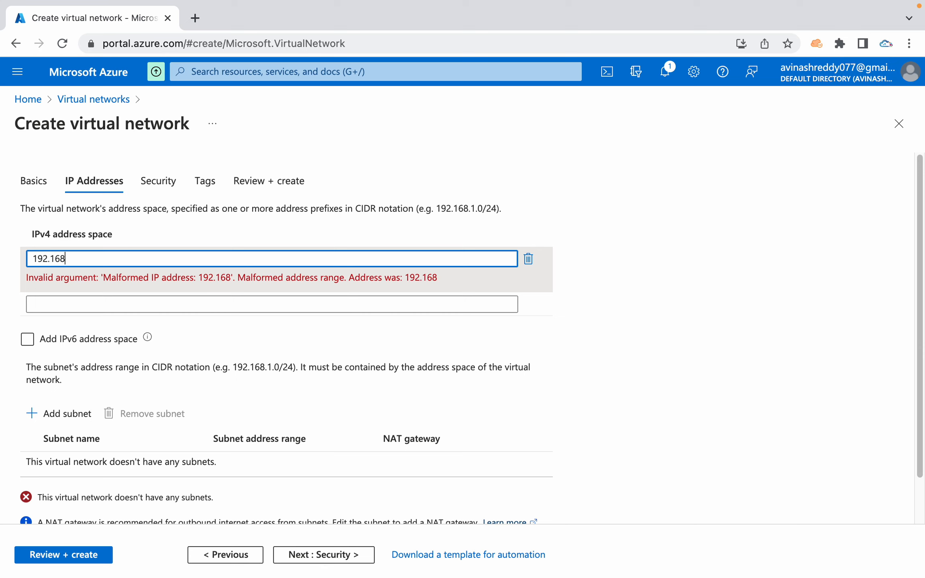
text(.0.0/16)
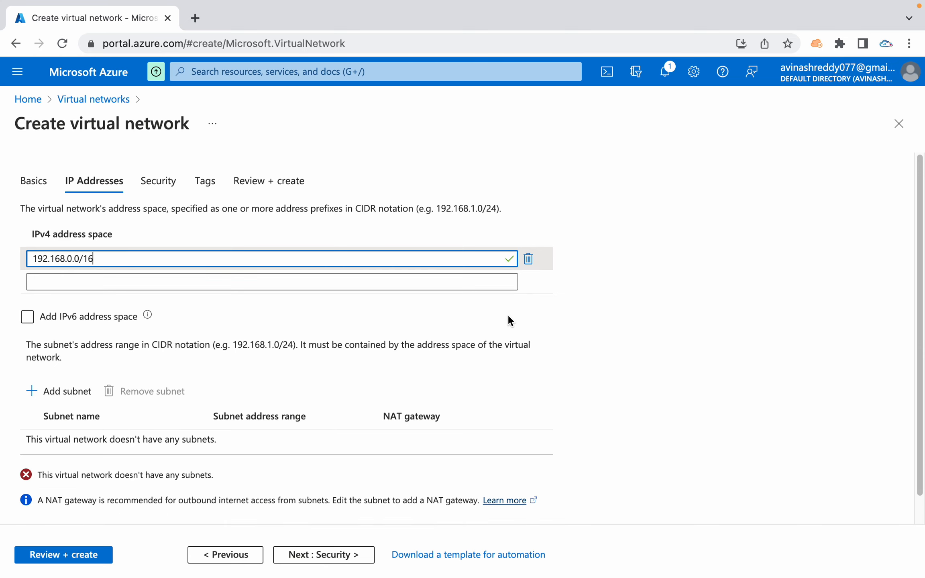
click(649, 341)
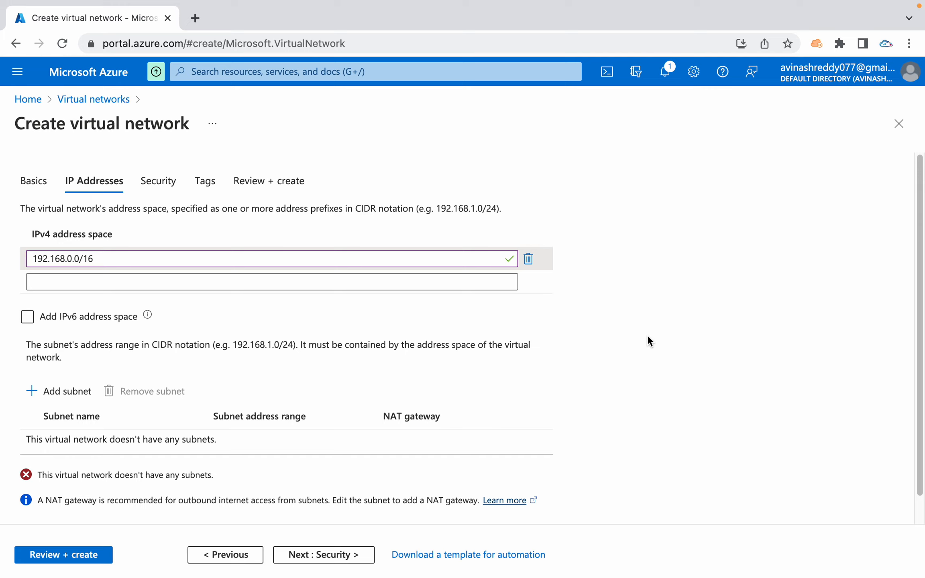
click(119, 258)
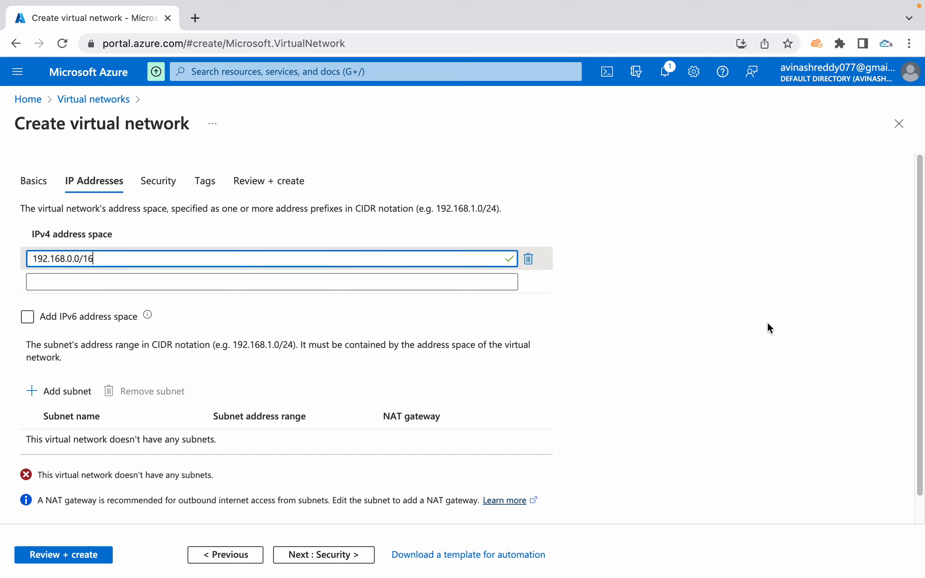
click(689, 327)
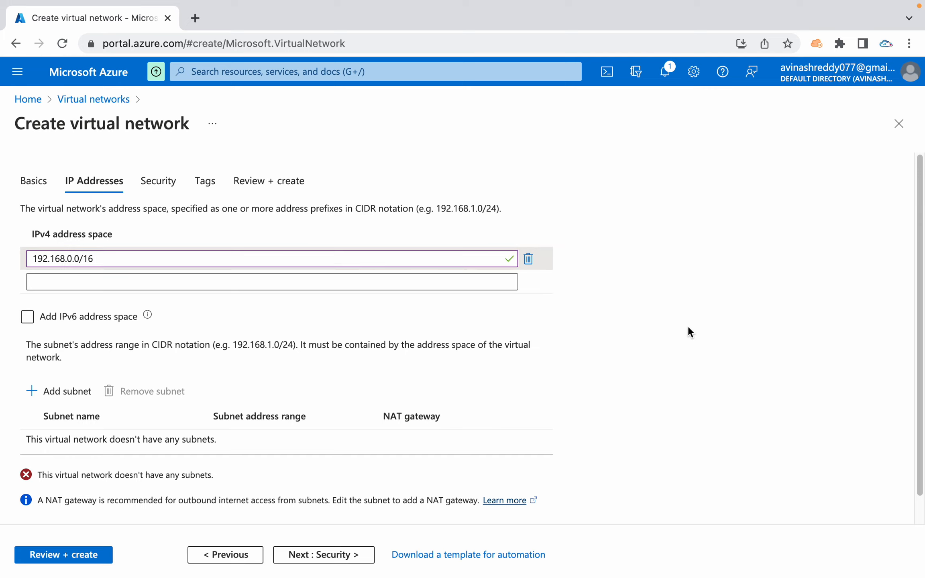